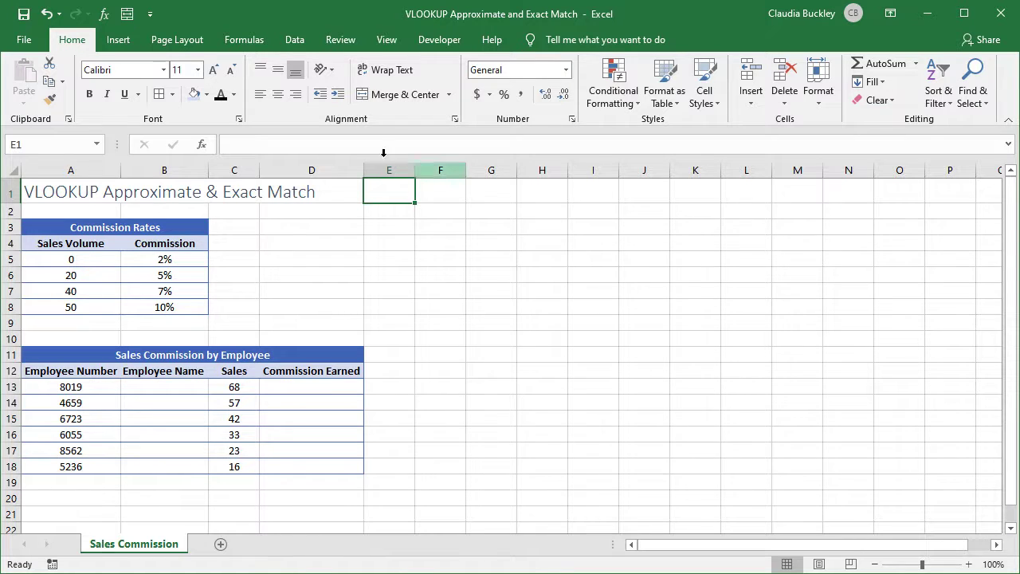
Examine the Commission Rates table and the Sales Commission by Employee table, comparing the sales, sales volume, commission and commission earned columns
drag(83, 227, 79, 308)
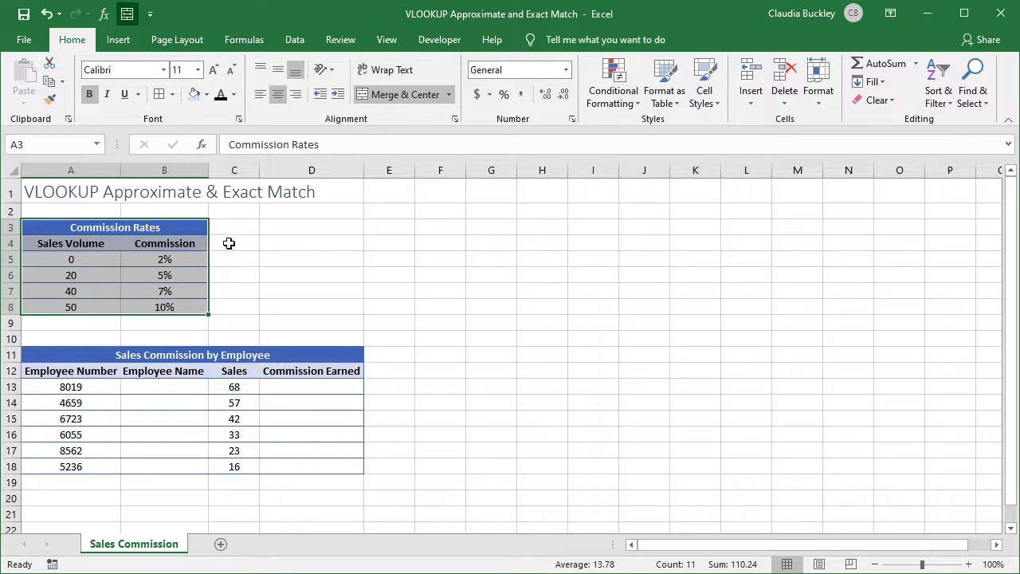
drag(79, 354, 89, 467)
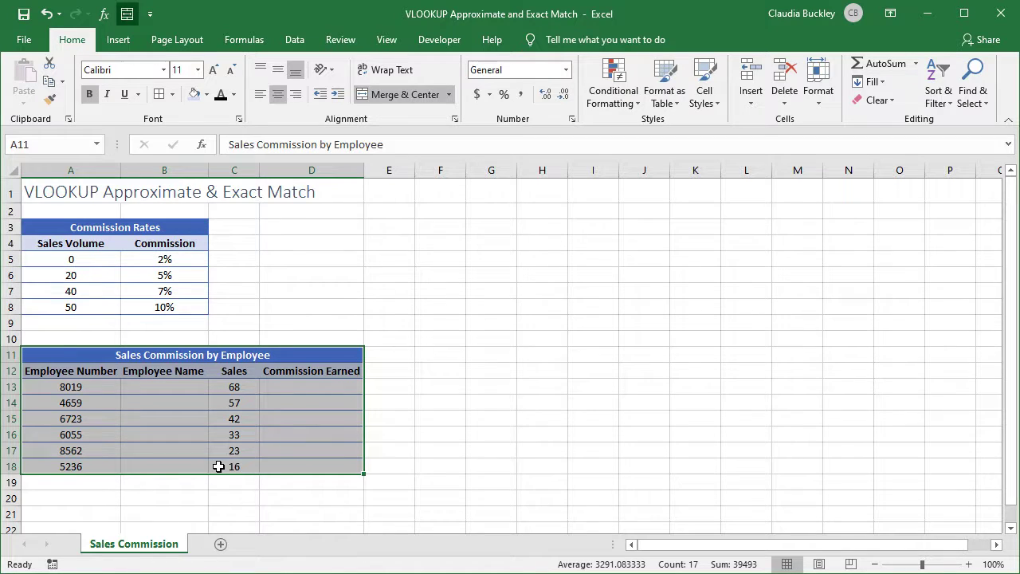
click(243, 388)
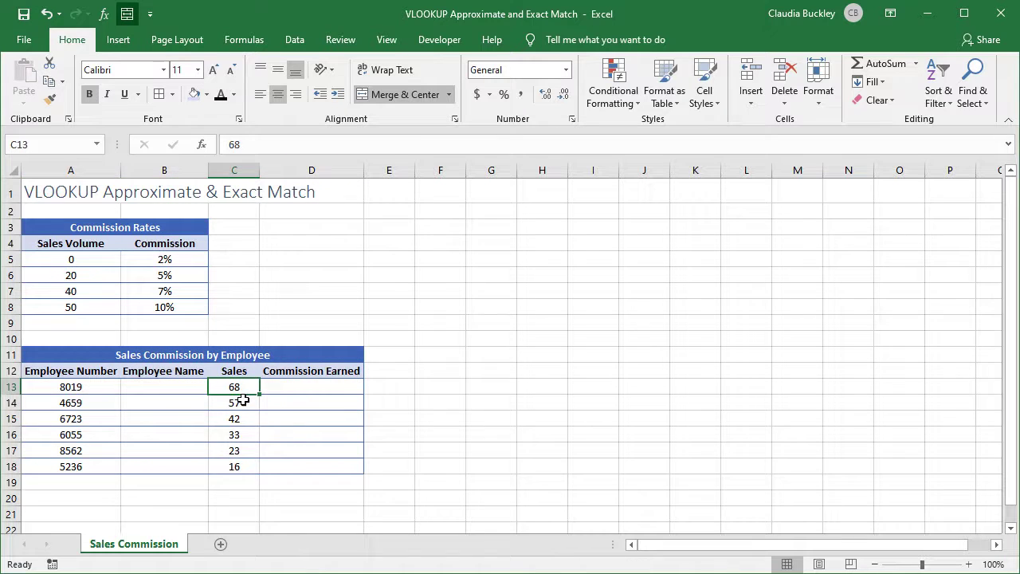
drag(242, 400, 240, 465)
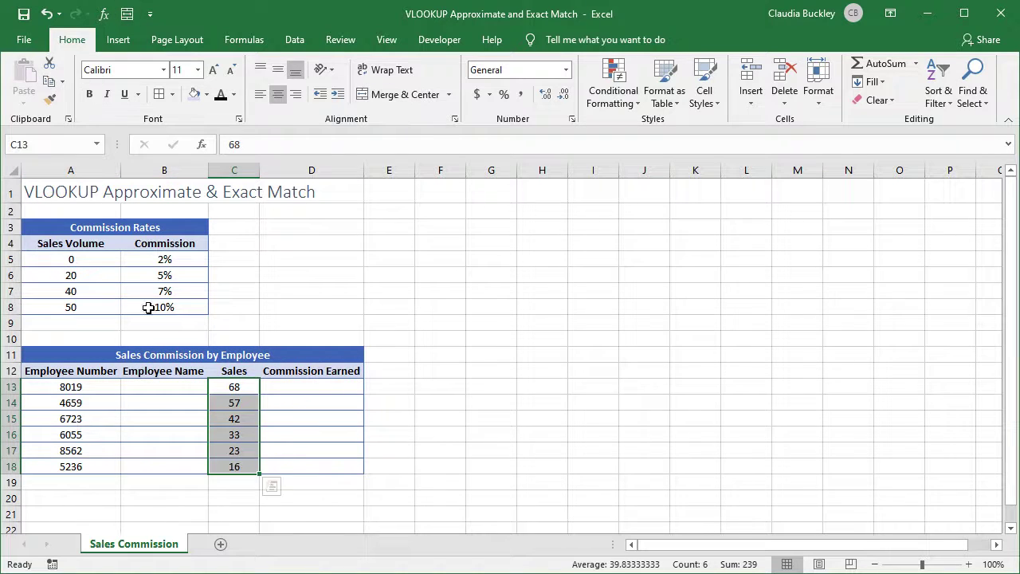
drag(93, 259, 97, 307)
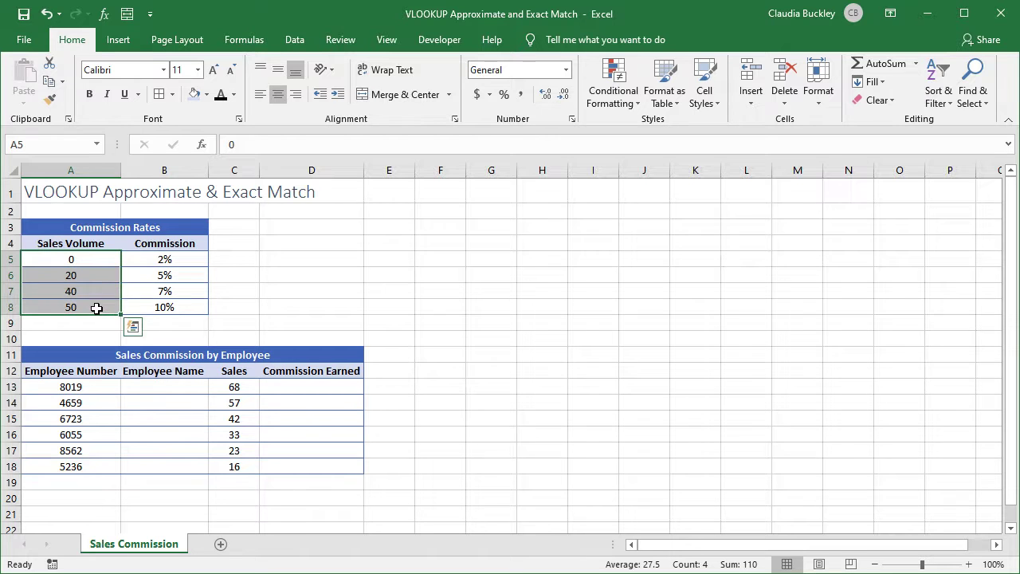
drag(160, 260, 159, 308)
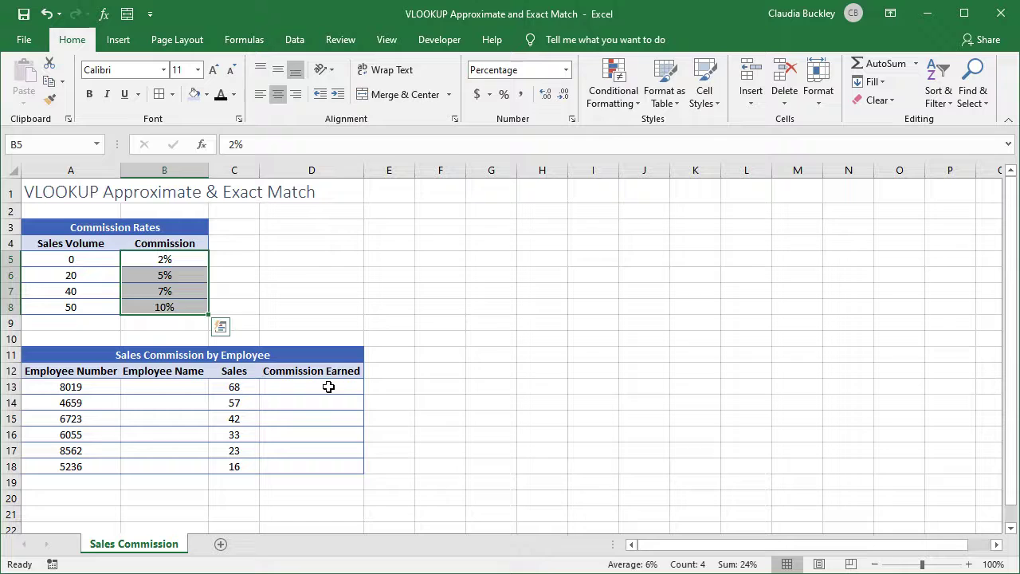
drag(330, 387, 325, 464)
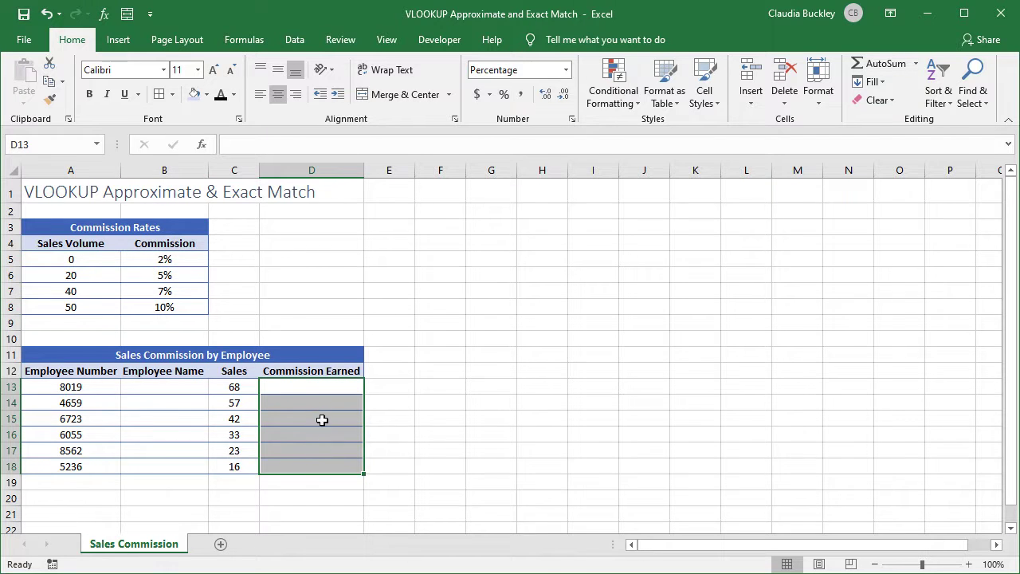
Begin a VLOOKUP formula in D13 with C13 as the lookup value and A5:B8 as the table array
click(321, 388)
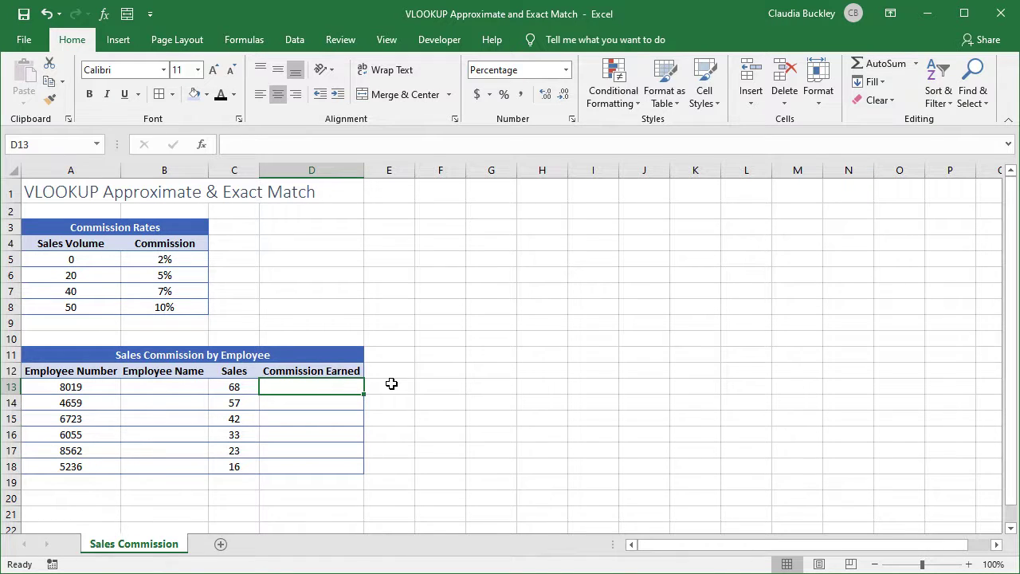
text(=vlooku)
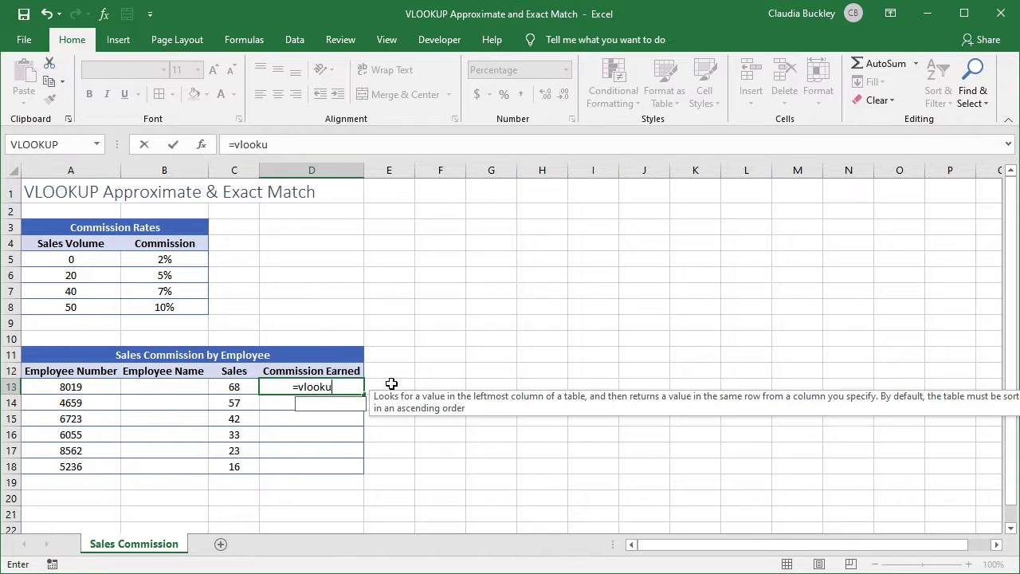
text(p()
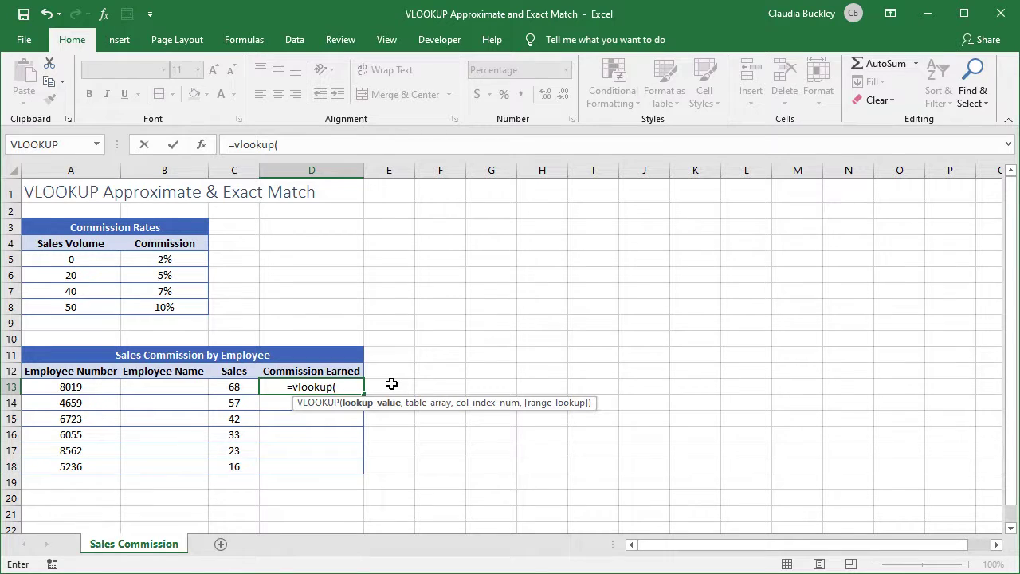
click(236, 386)
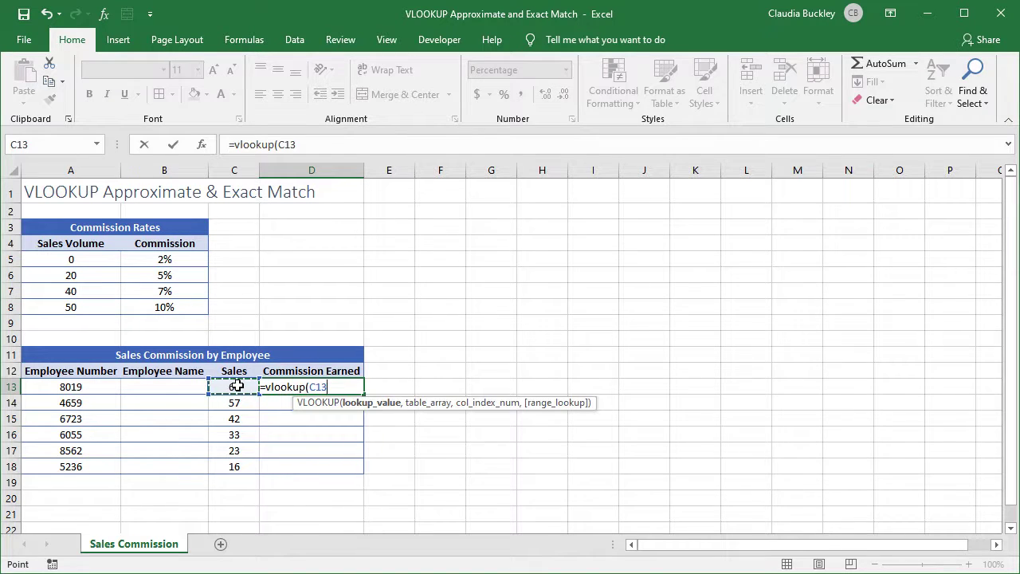
text(,)
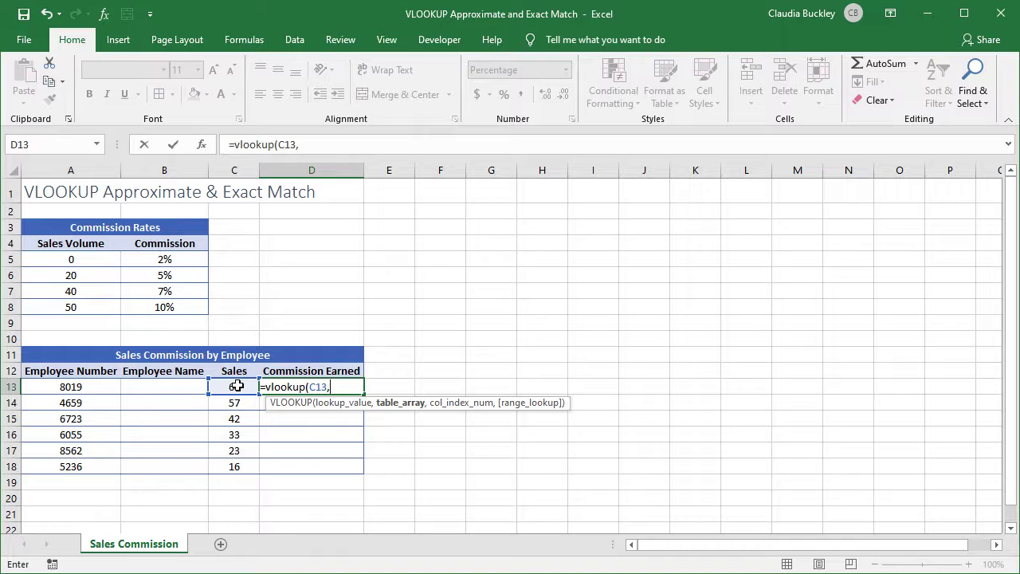
drag(104, 261, 160, 304)
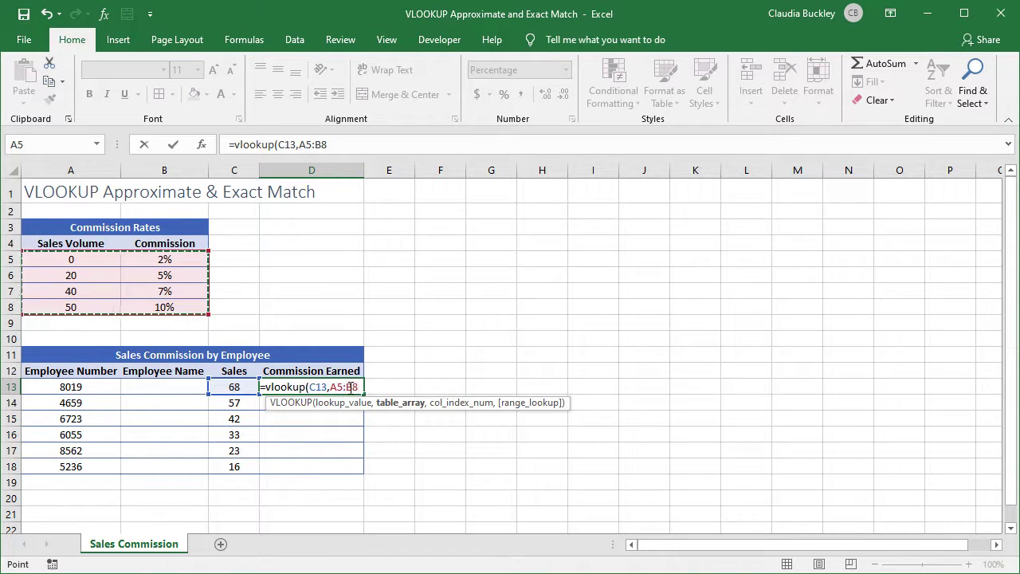
Make the table array in the D13 formula absolute as $A$5:$B$8
click(322, 148)
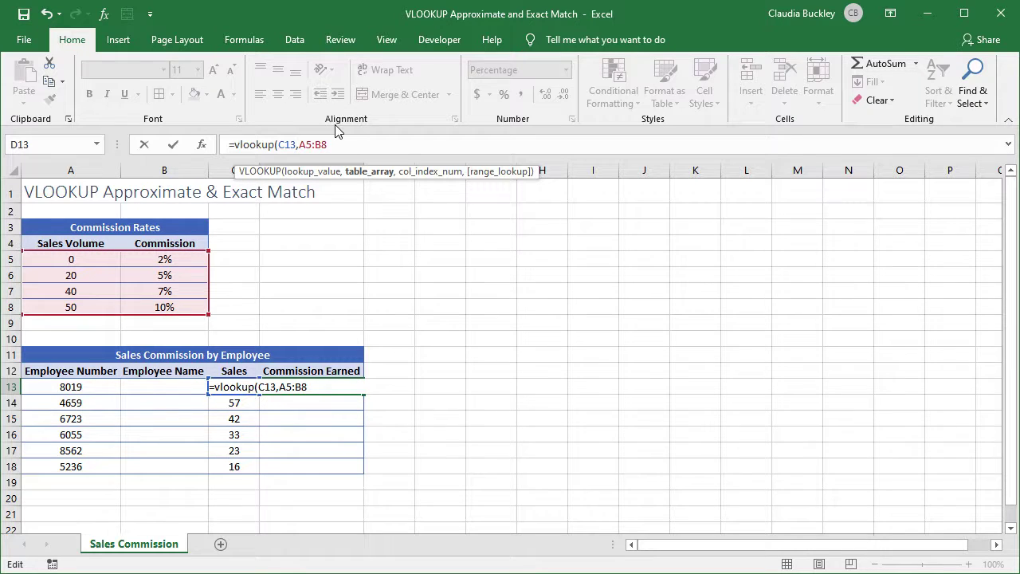
text($)
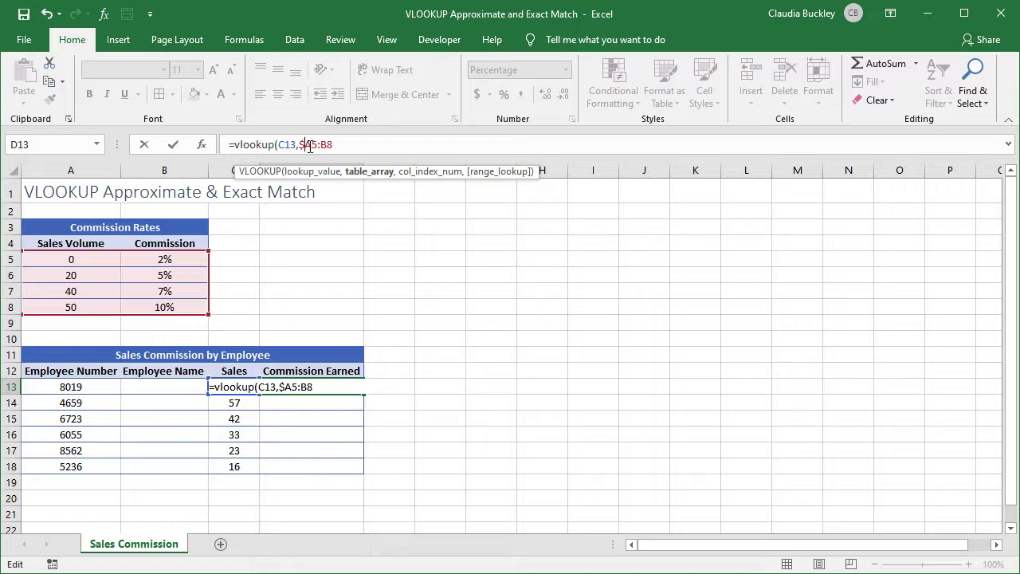
key(Right)
text($)
click(327, 144)
text($)
key(Right)
text($)
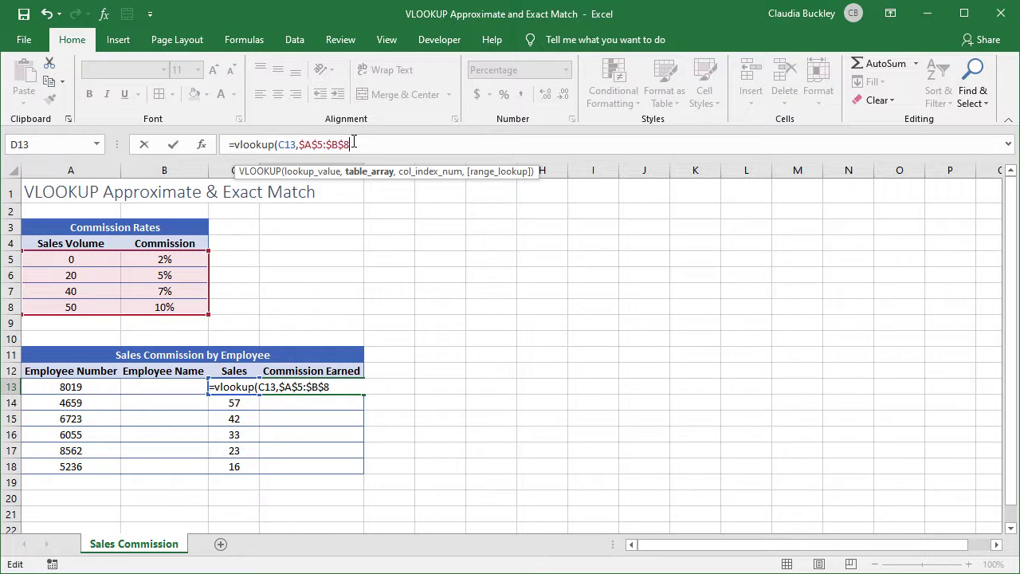
Complete the D13 VLOOKUP with column index 2 and no range lookup argument, and fill it down through D18
text(,)
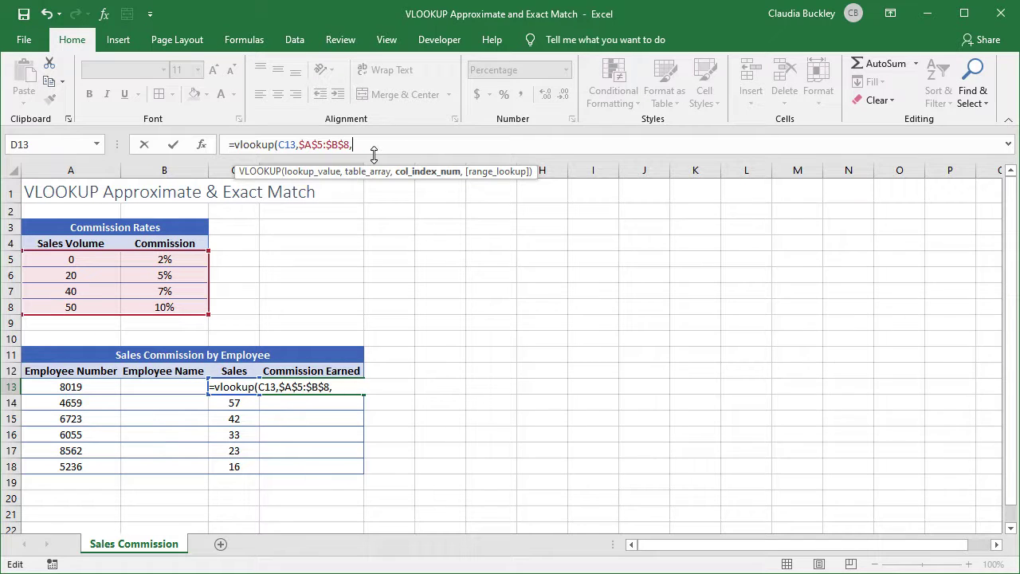
text(2)
text())
key(Return)
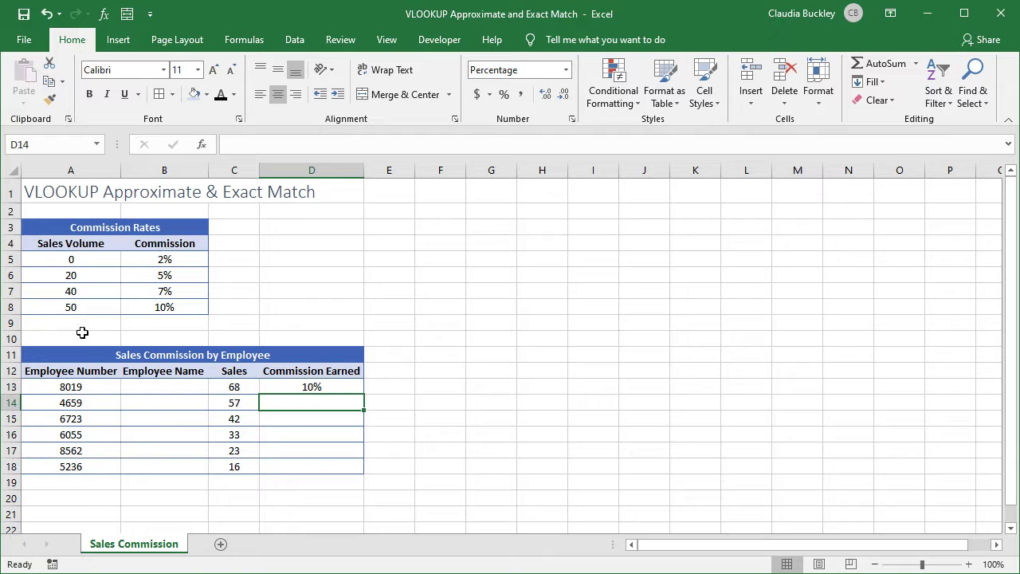
click(335, 386)
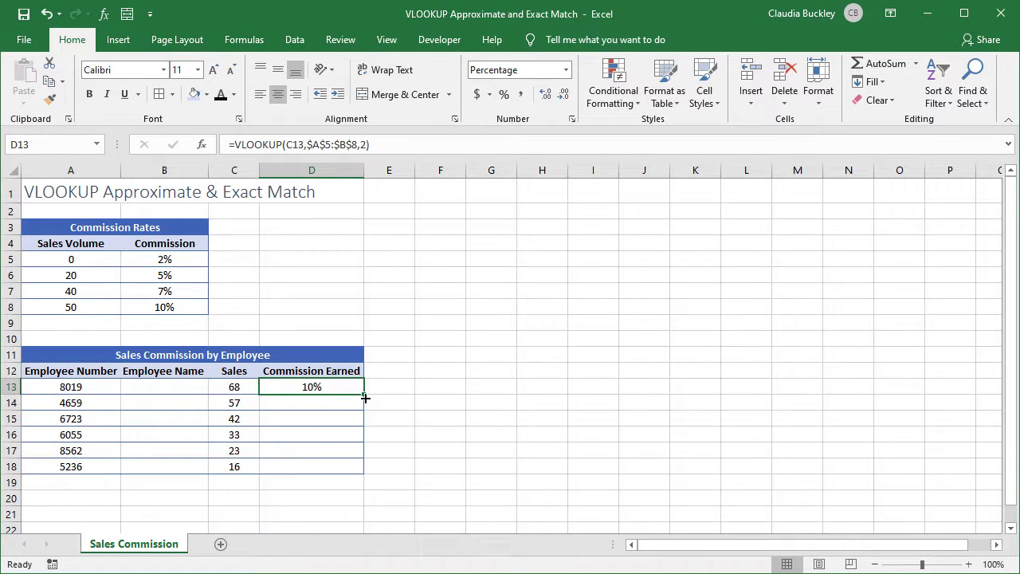
drag(365, 397, 364, 472)
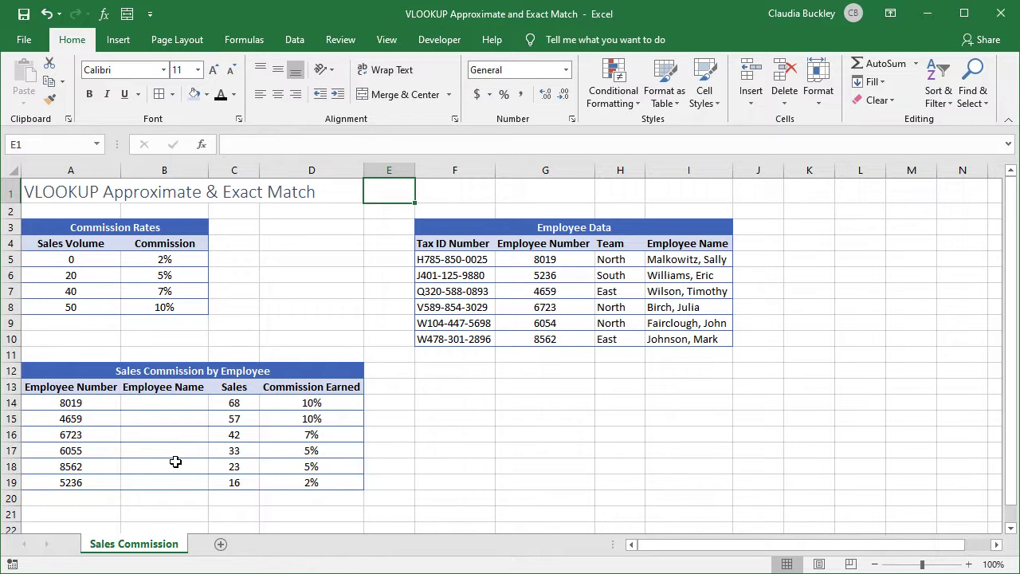
Begin a VLOOKUP formula in B14 with A14 as the lookup value and the absolute range $G$5:$I$10 as the table array
click(181, 404)
text(=)
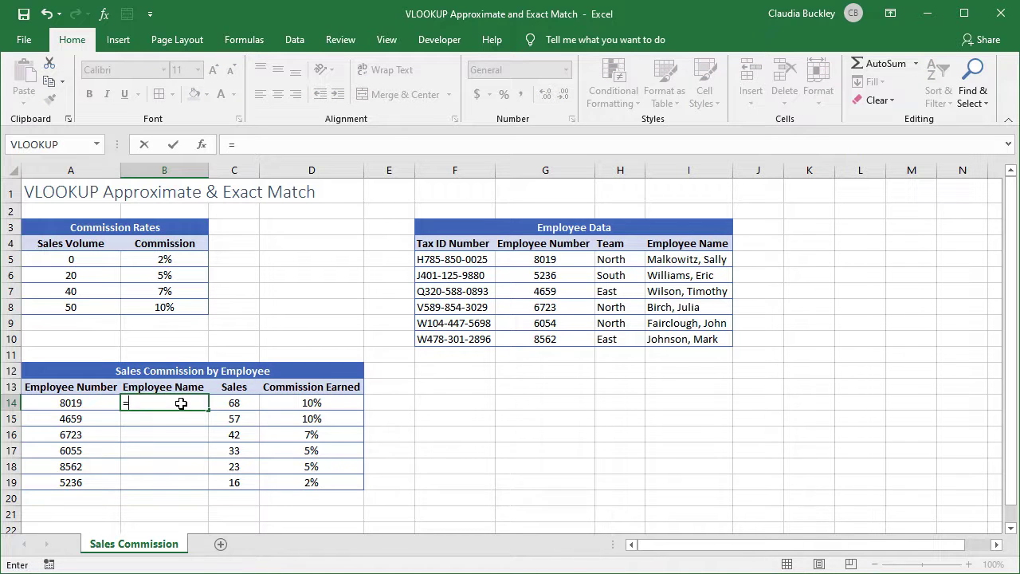
text(vl)
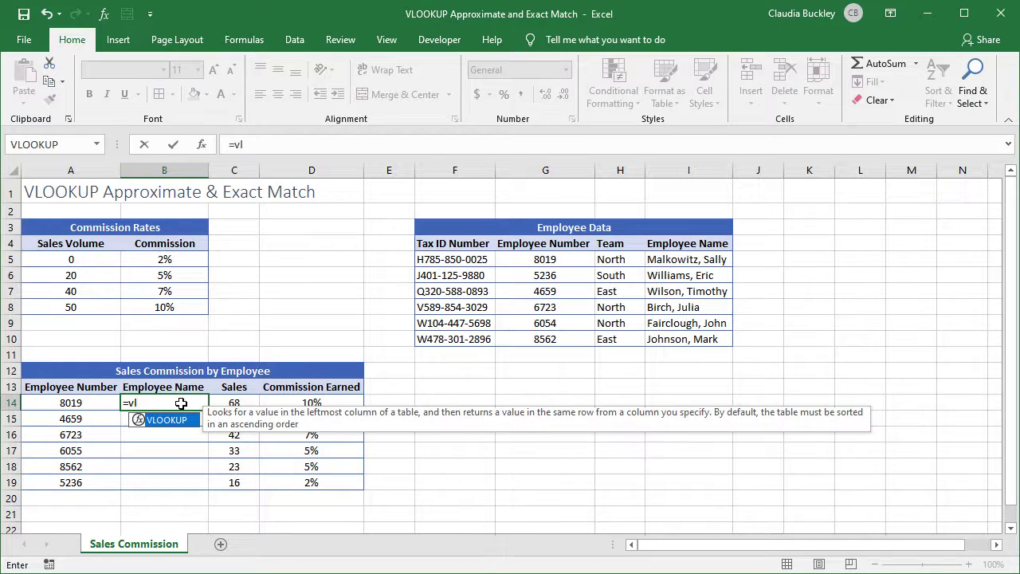
key(Tab)
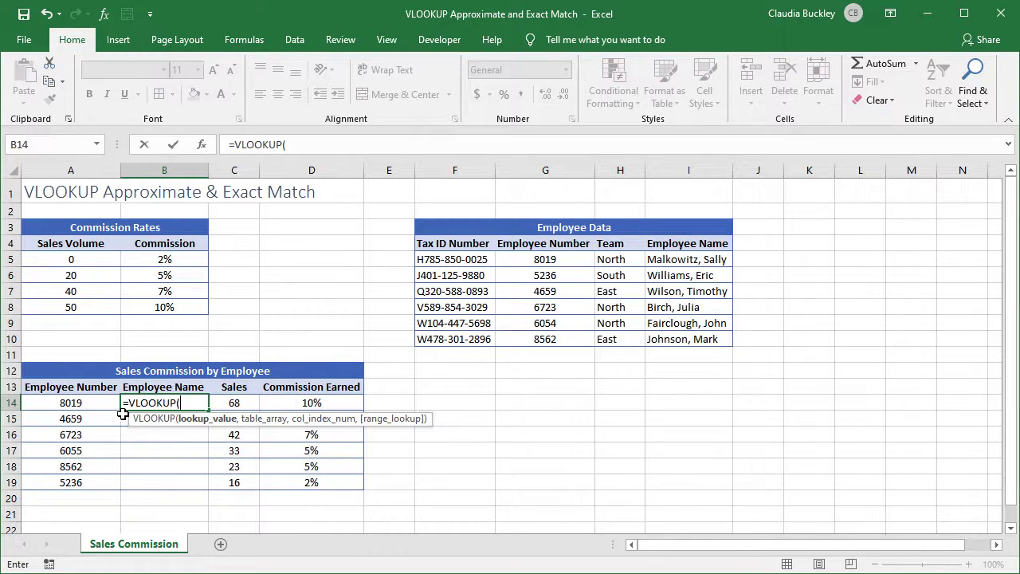
click(83, 405)
text(,)
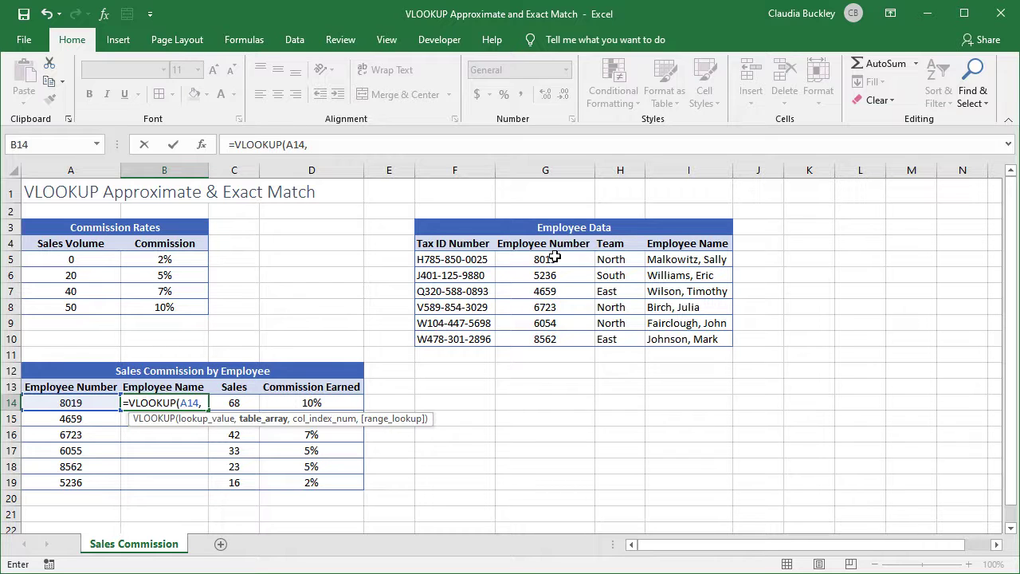
click(555, 259)
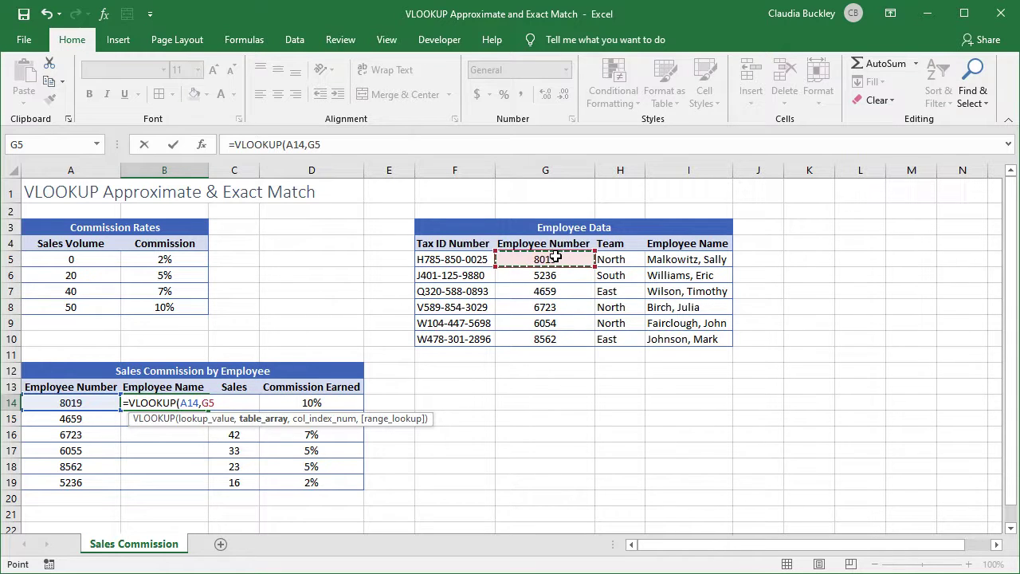
drag(556, 265, 694, 339)
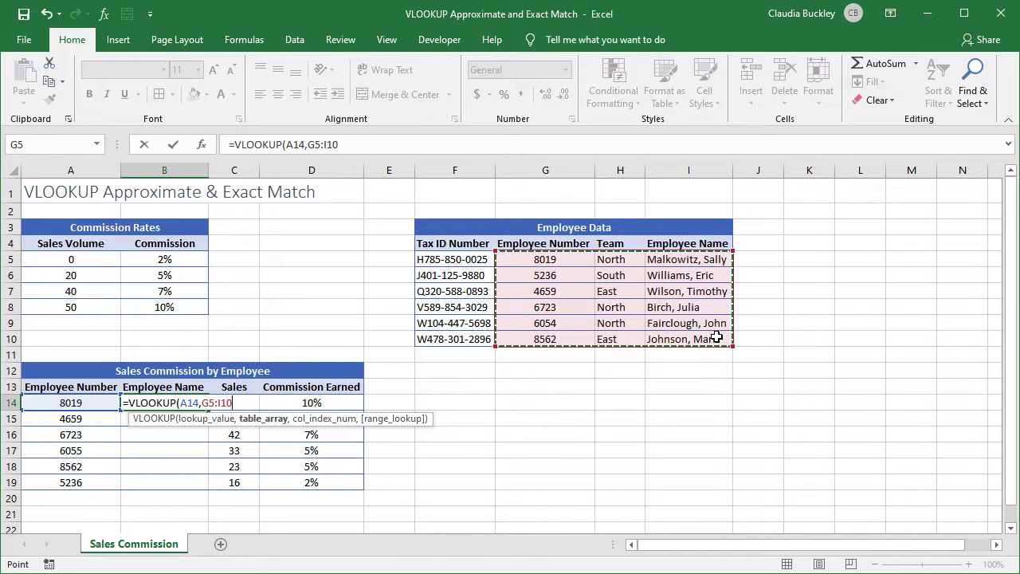
key(F4)
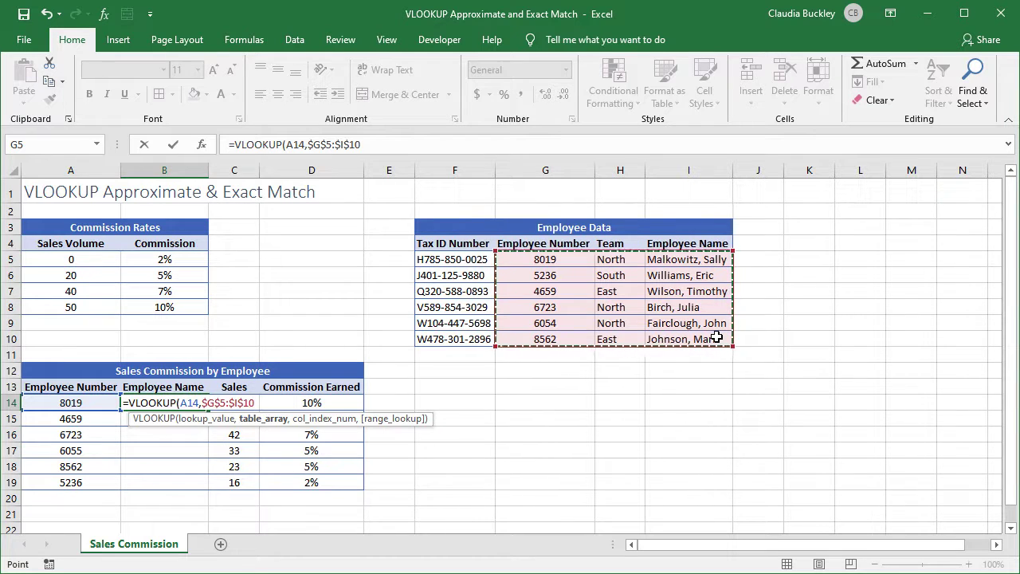
text(,)
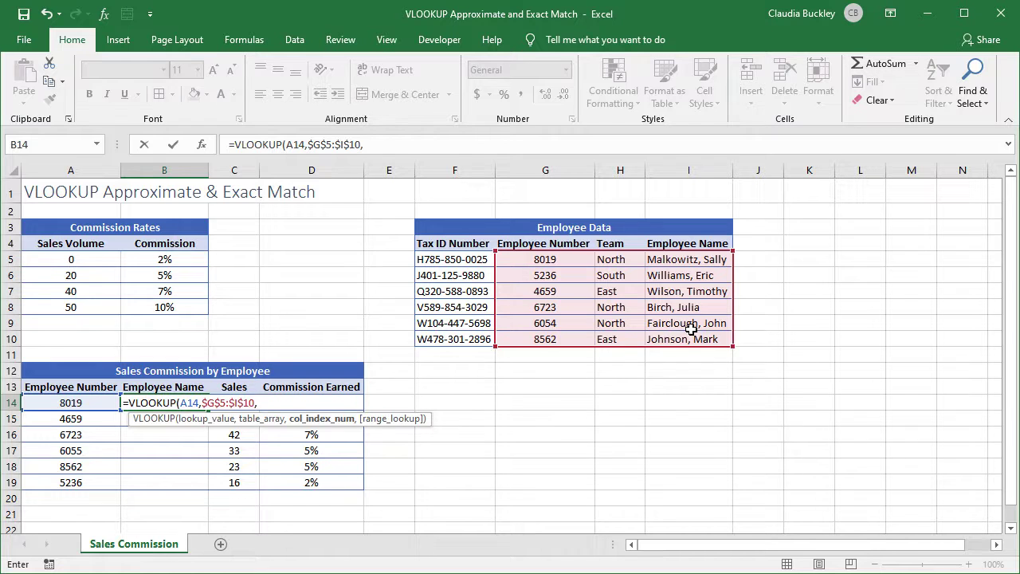
Complete the B14 VLOOKUP with column index 3 and FALSE for an exact match, and fill it down through B19
text(3,fa)
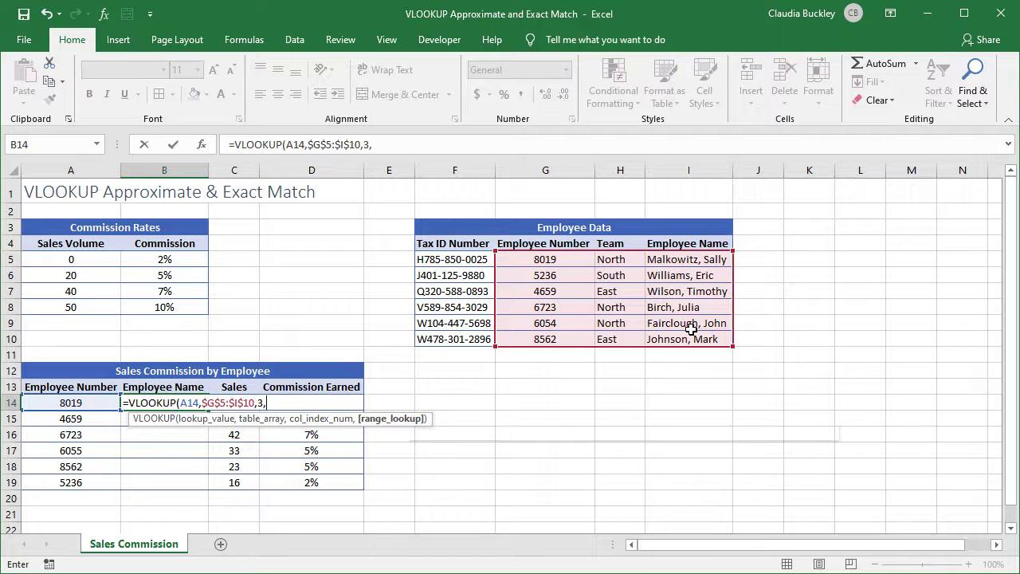
text(lse)
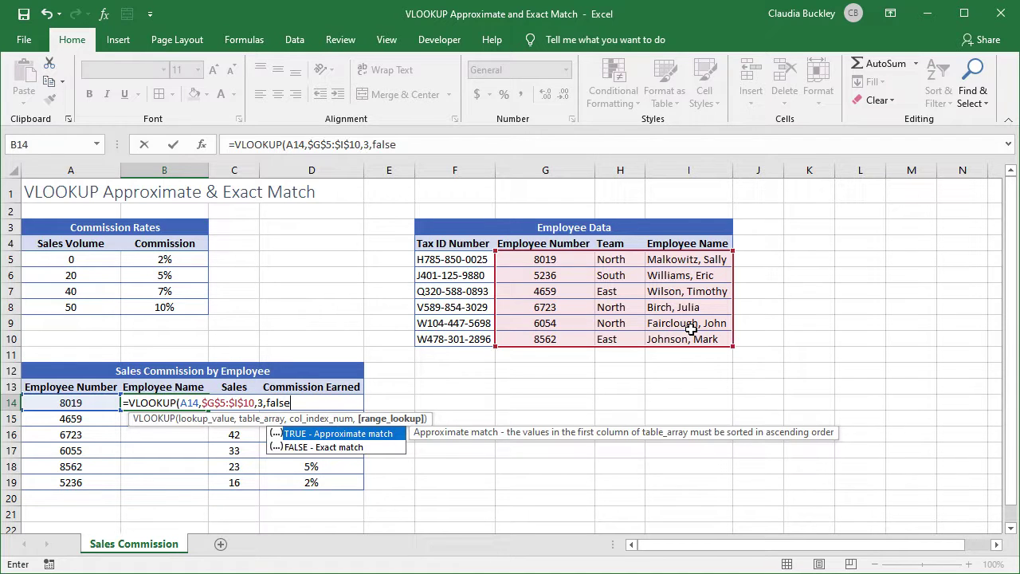
text())
key(Return)
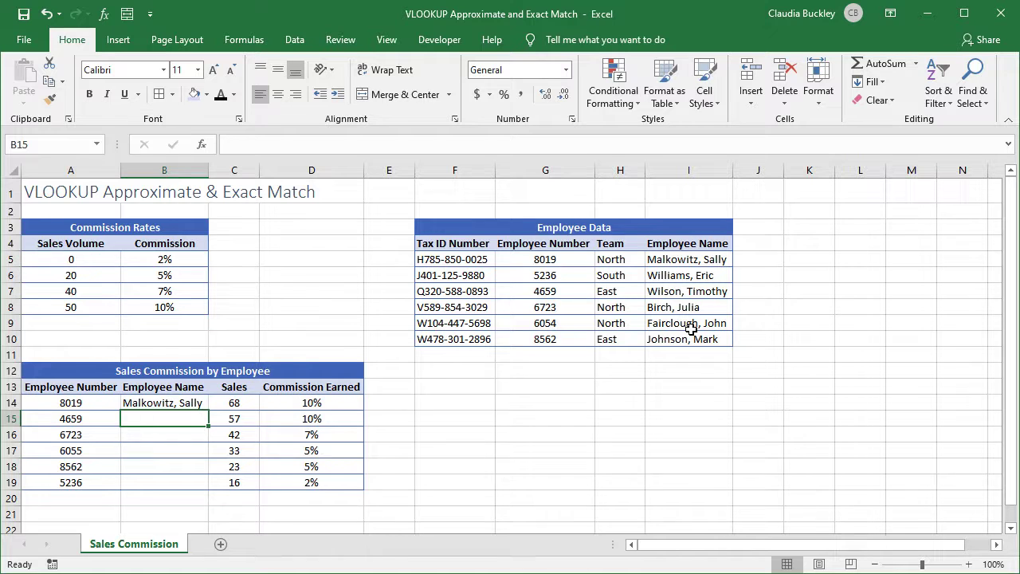
click(196, 404)
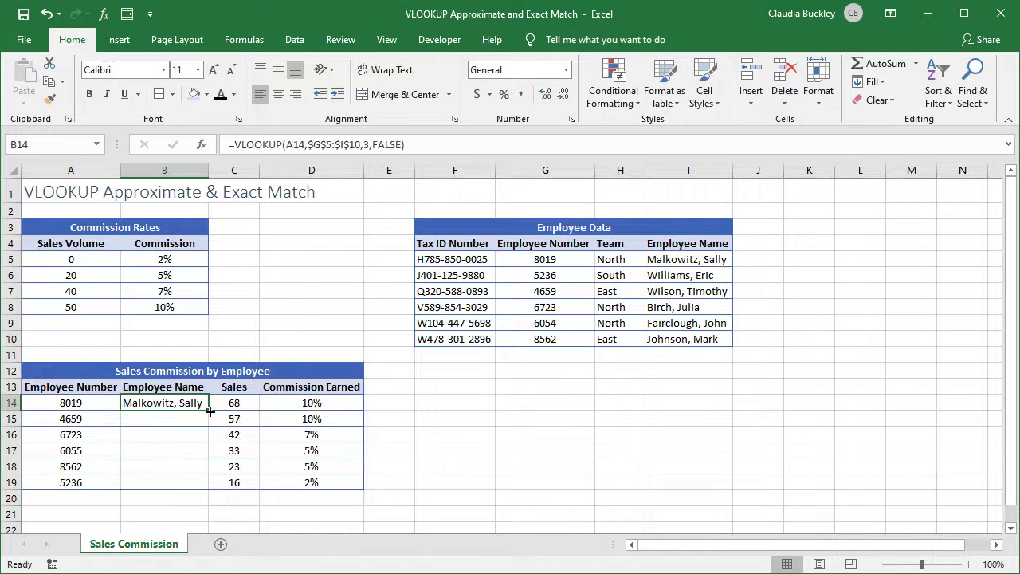
drag(210, 411, 206, 486)
Correct the employee number in A17 so it matches the number in G9 of the Employee Data table
click(162, 451)
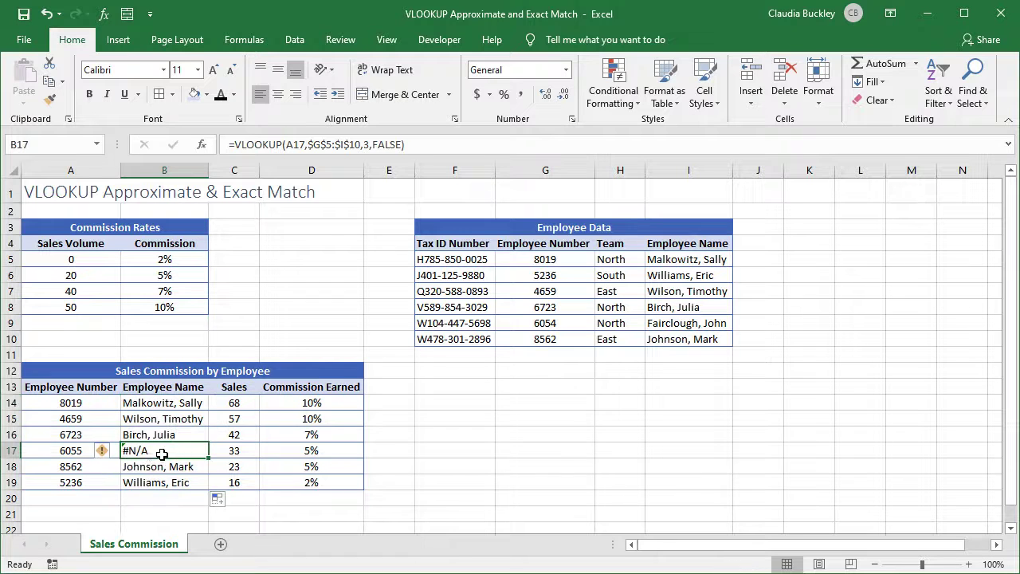
mouse_move(112, 453)
click(55, 451)
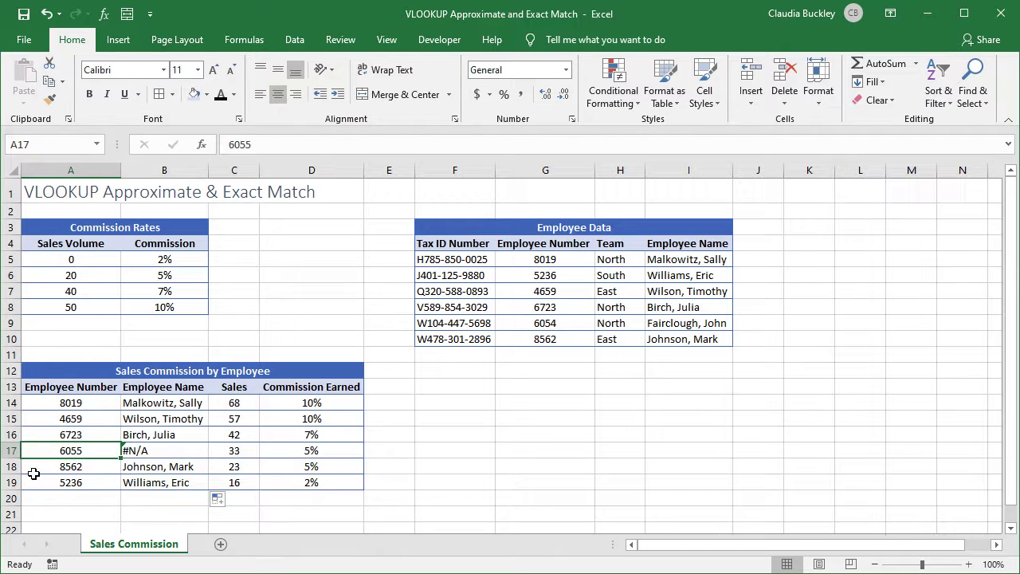
double_click(71, 457)
key(Delete)
key(Delete)
text(54)
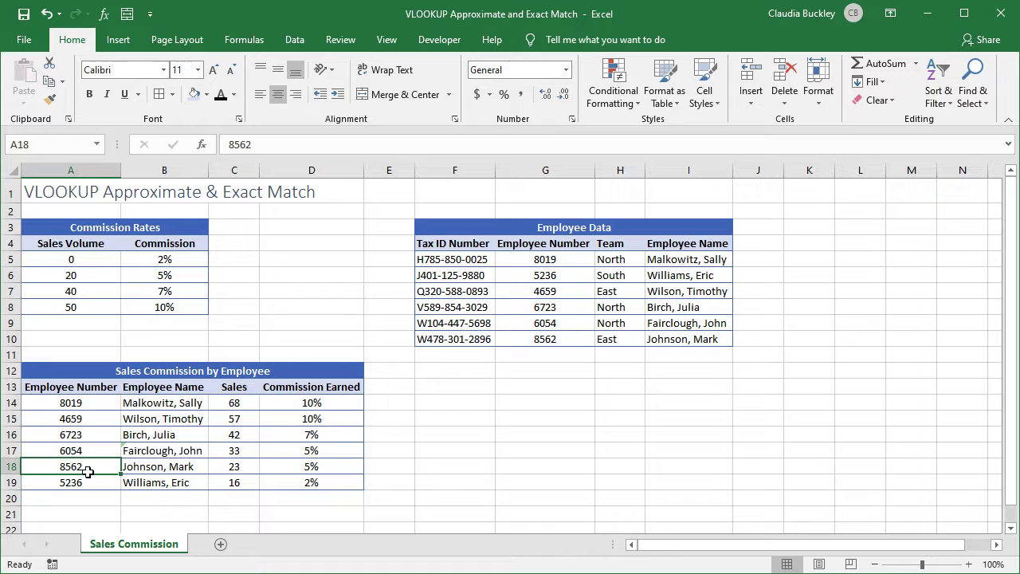